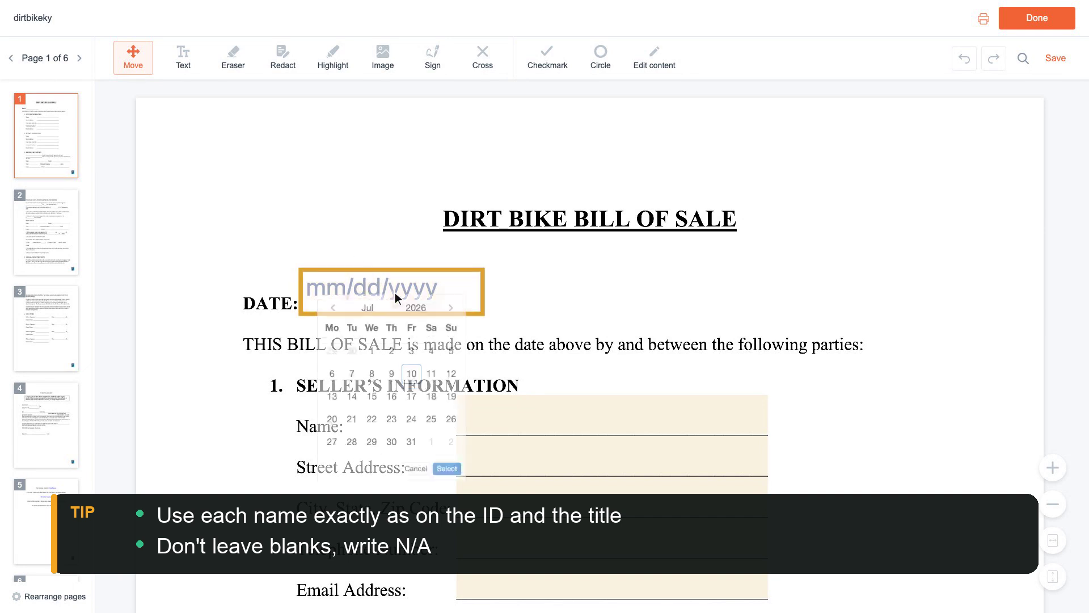
Scroll the bill of sale to show the July 2026 date picker for the DATE field
scroll(395, 292, down, 1)
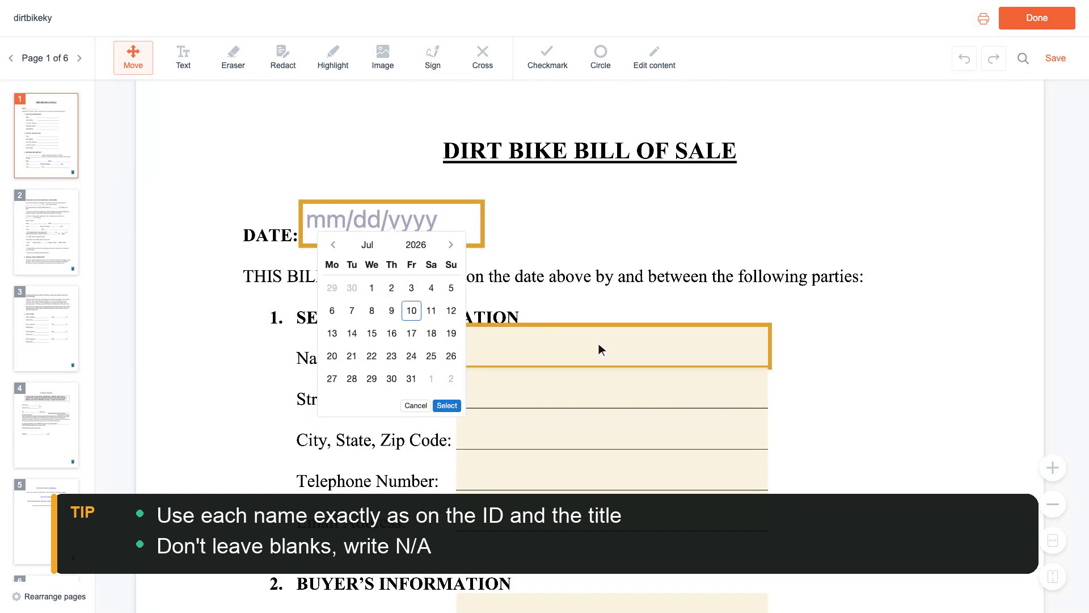
Enter the seller's name, street address and city/state/zip
click(615, 348)
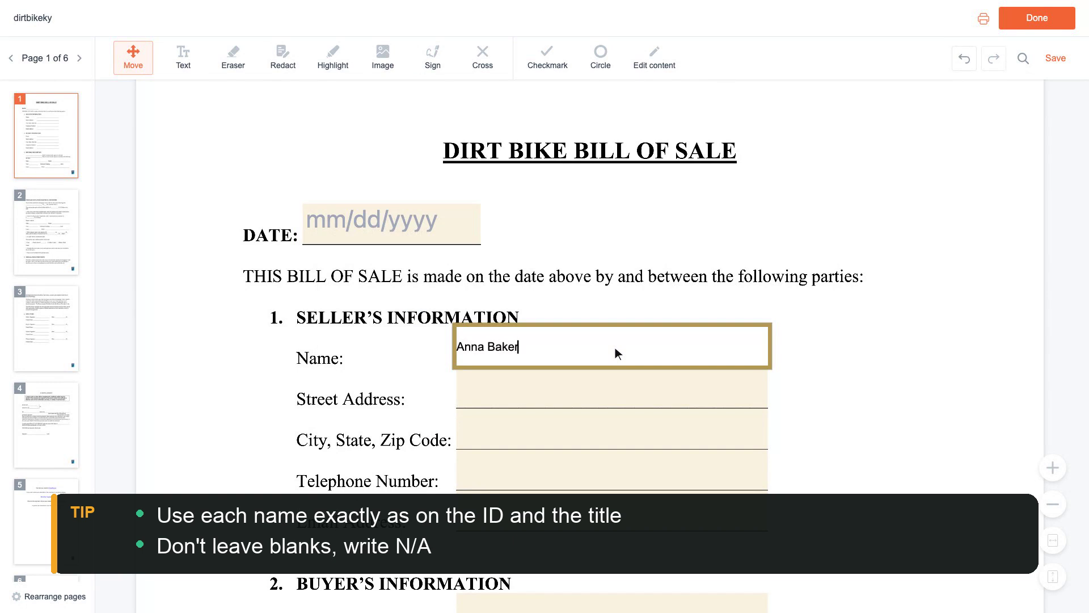
key(Tab)
text(123 Main S)
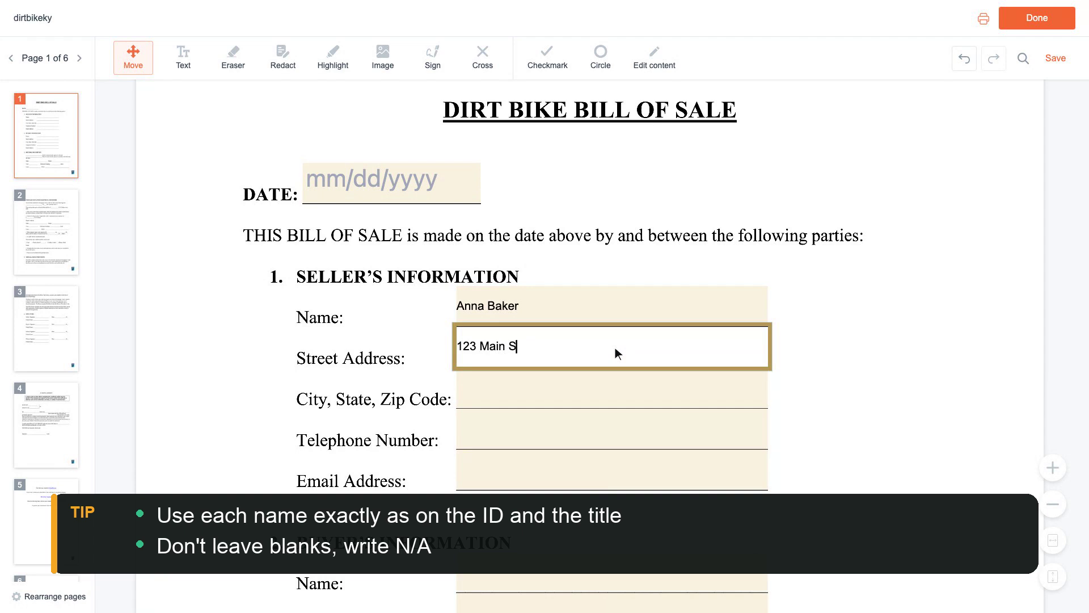
text(treet, Apt 4)
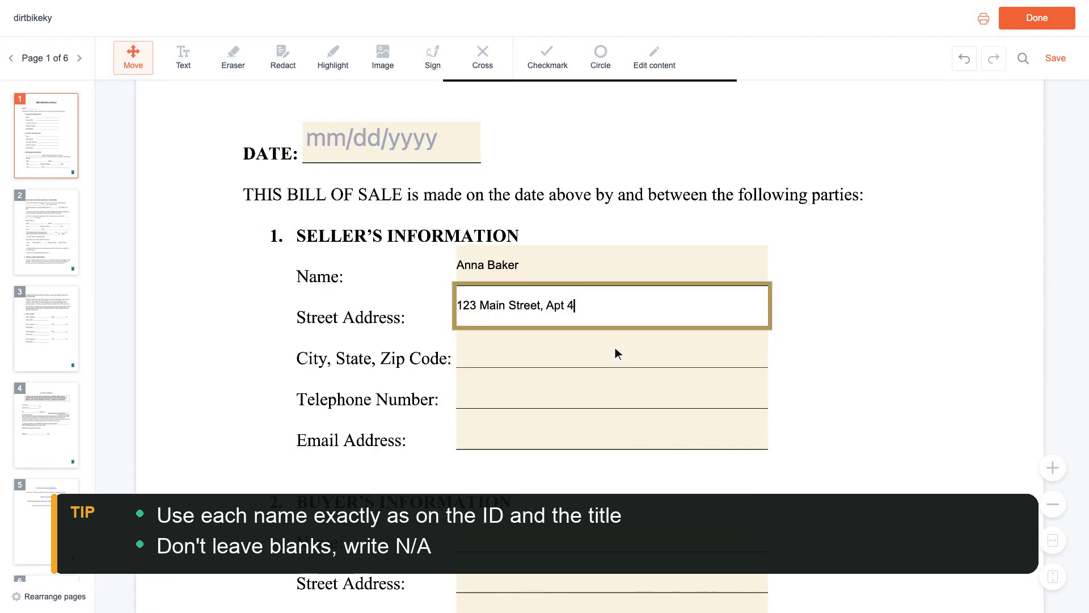
key(Tab)
text(Lo)
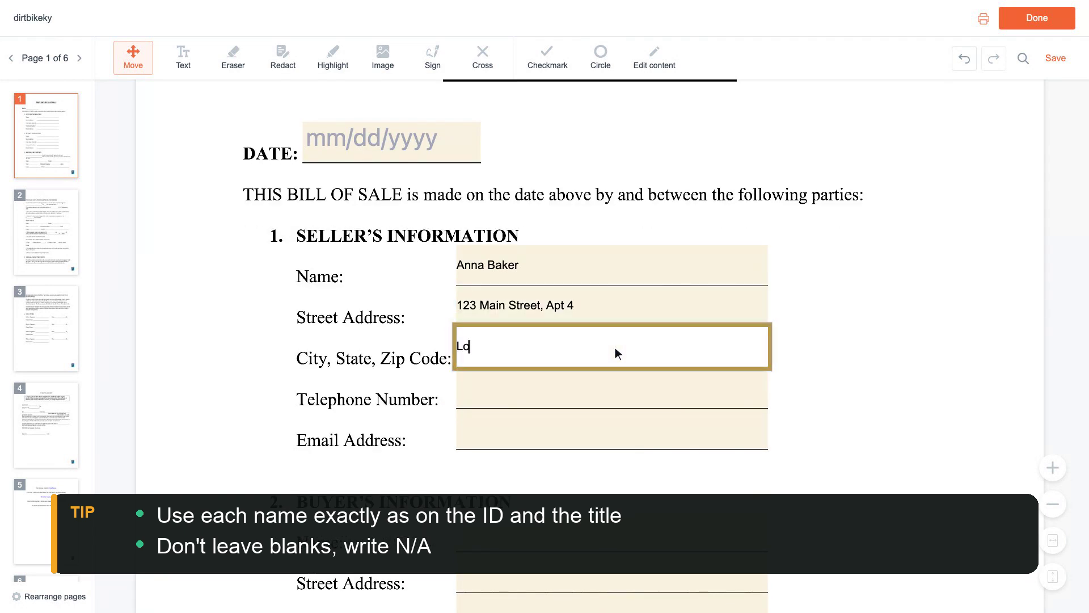
text(uisville, KY 40202)
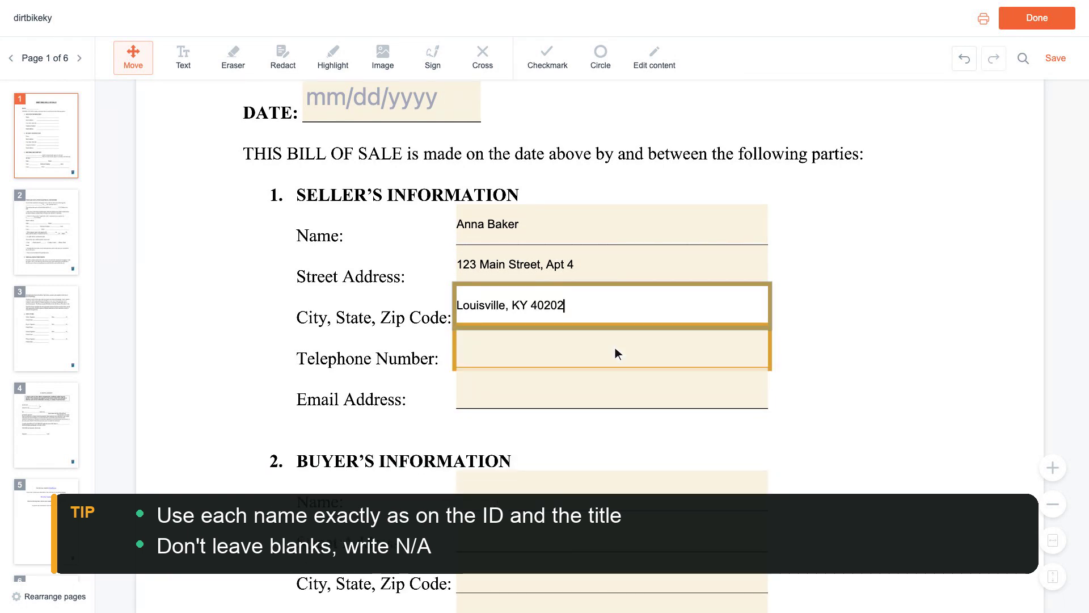
Add the seller's telephone number and email address, then select the buyer's Name field
key(Tab)
text(555-0142)
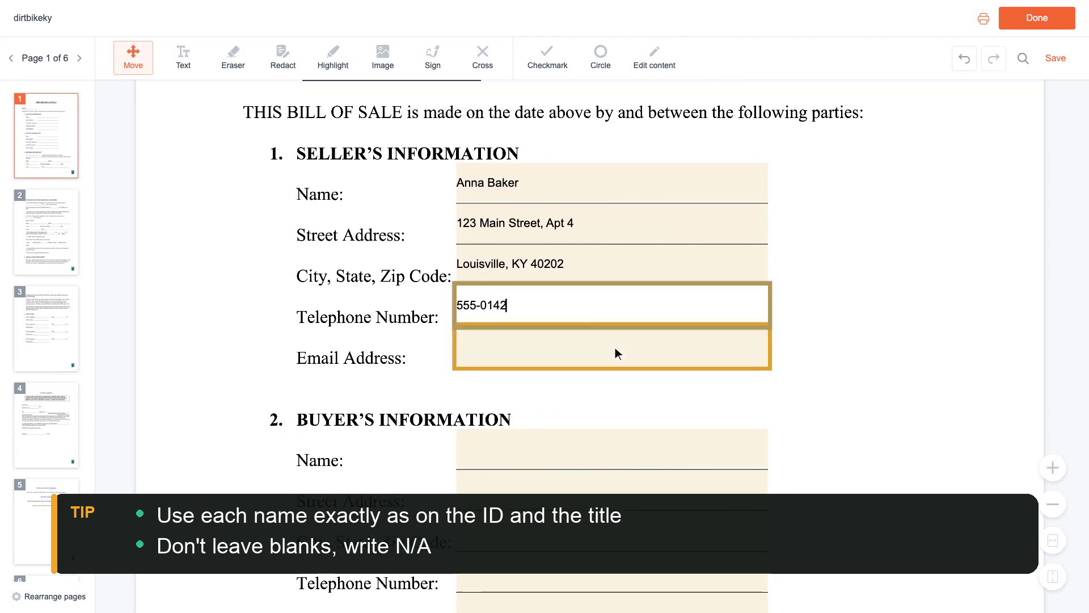
key(Tab)
text(anna)
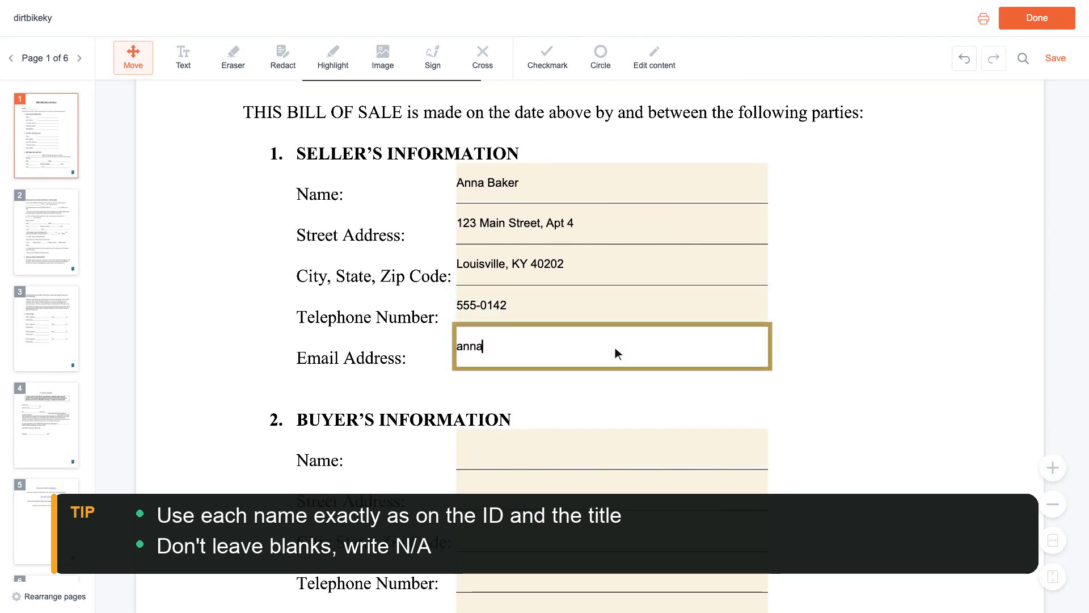
text(.baker@example)
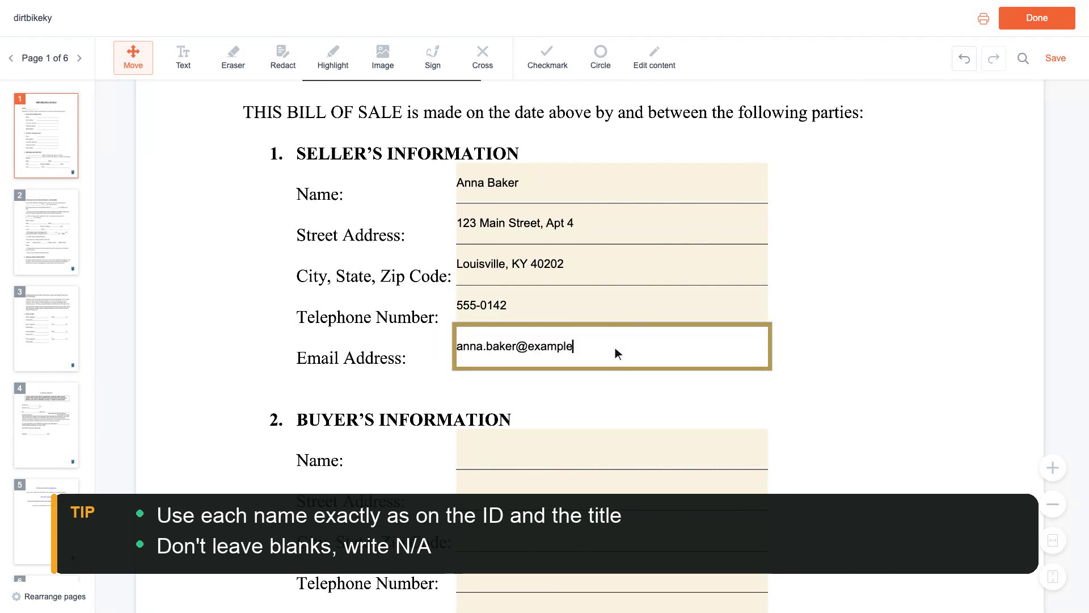
text(.com)
scroll(615, 348, down, 2)
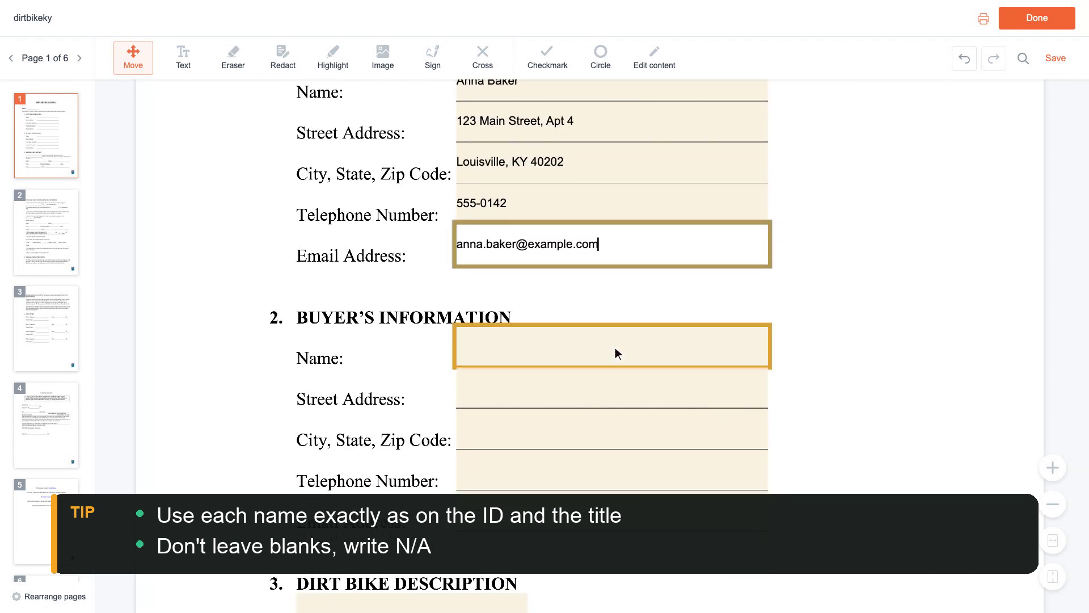
click(616, 347)
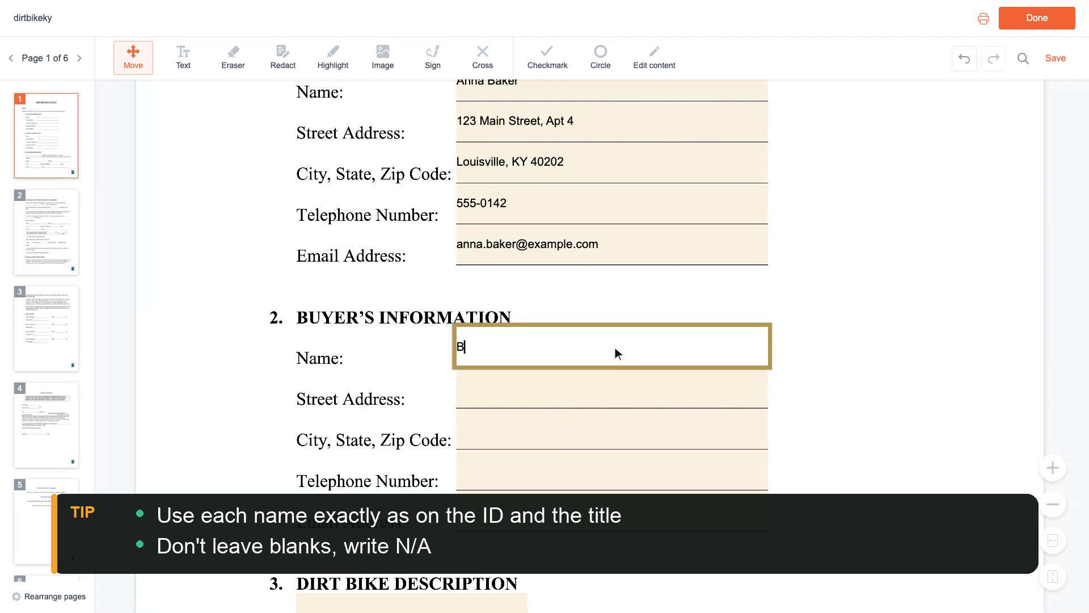
Enter the buyer's name, street address and city/state/zip
scroll(615, 348, down, 1)
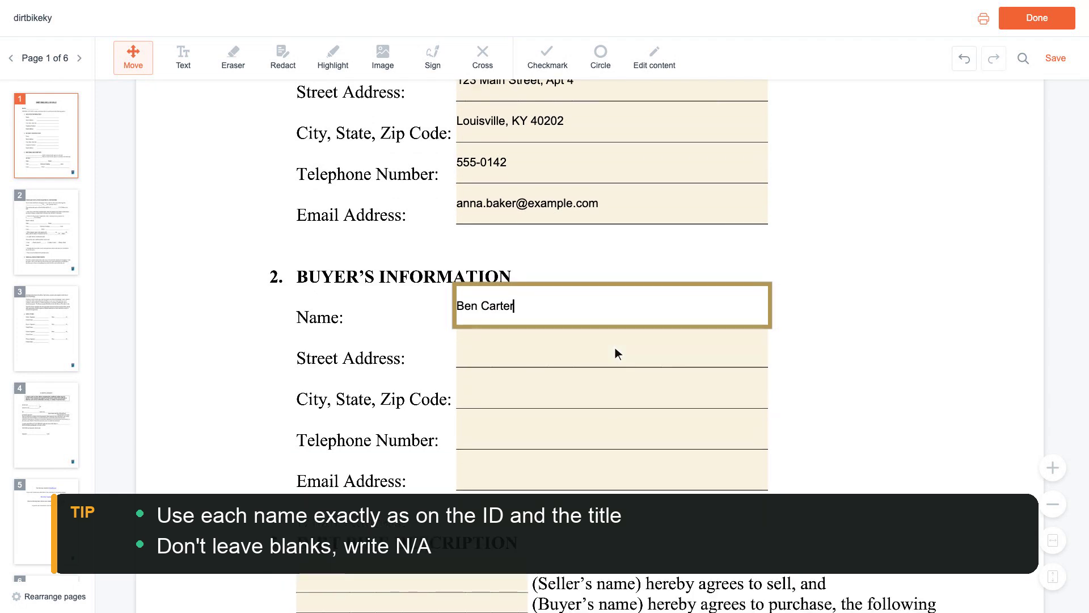
click(615, 347)
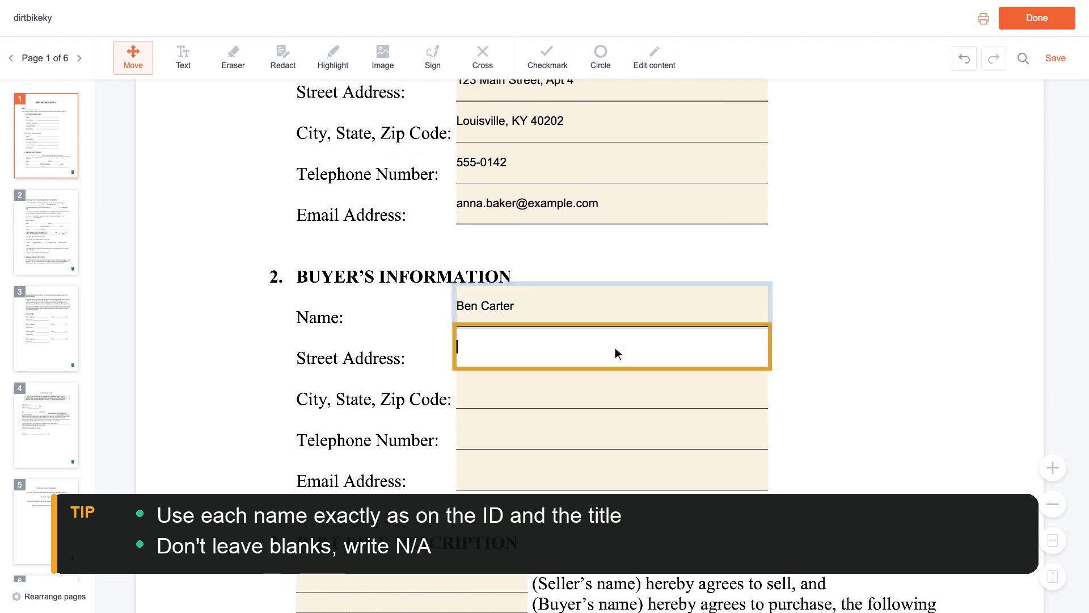
text(4)
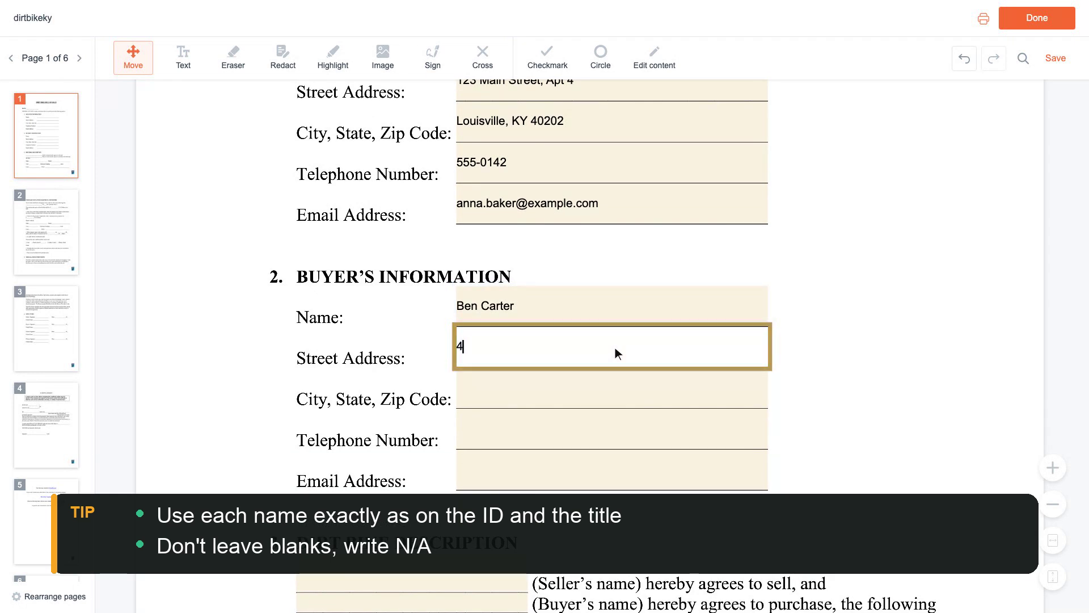
text(56 Oak)
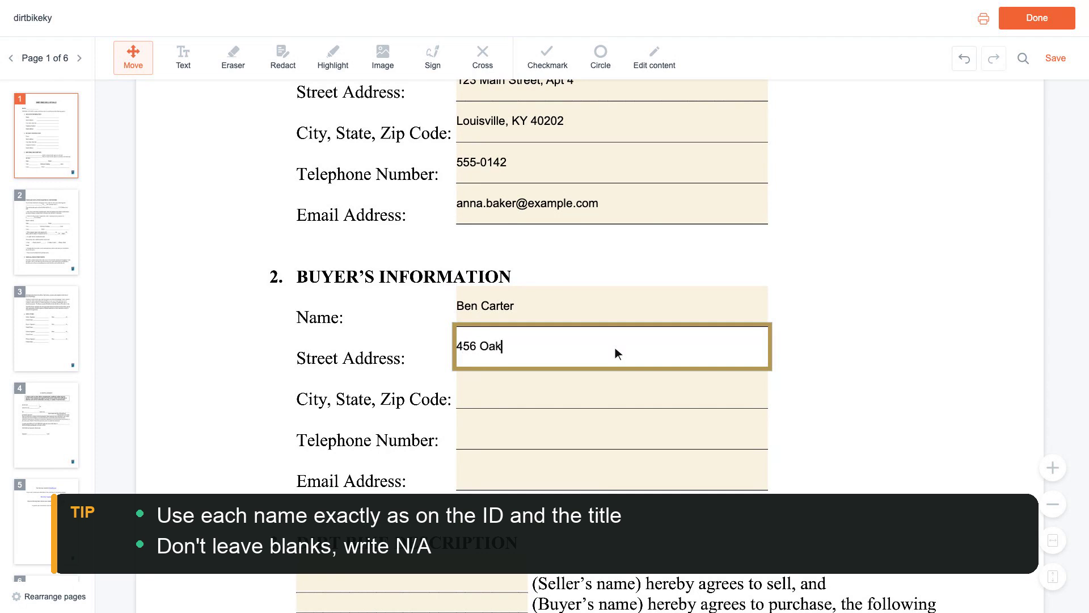
text( Street)
scroll(615, 347, down, 1)
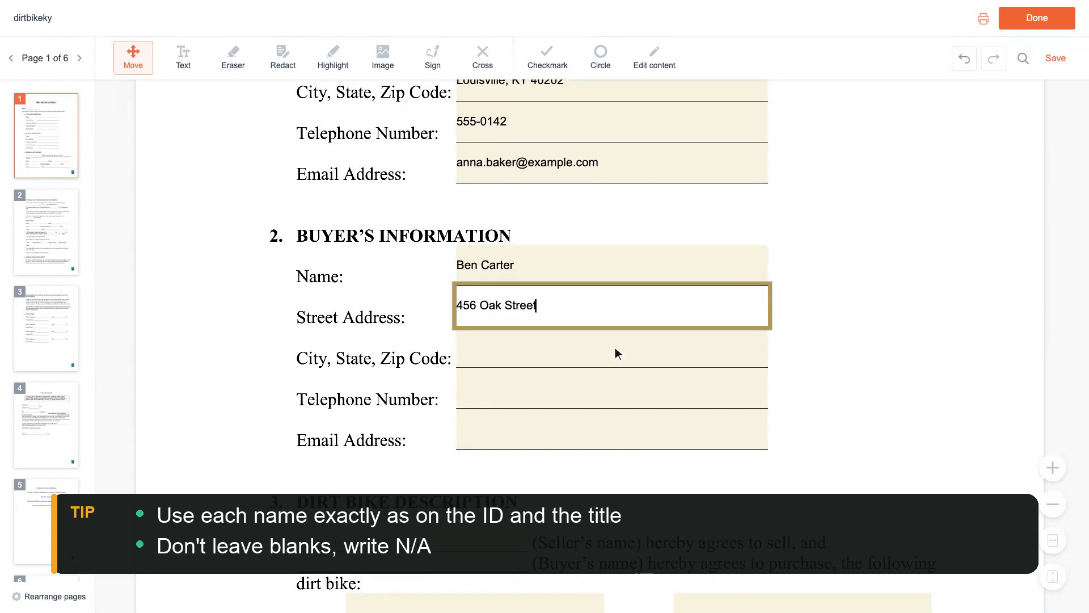
click(615, 354)
text(Louisville, K)
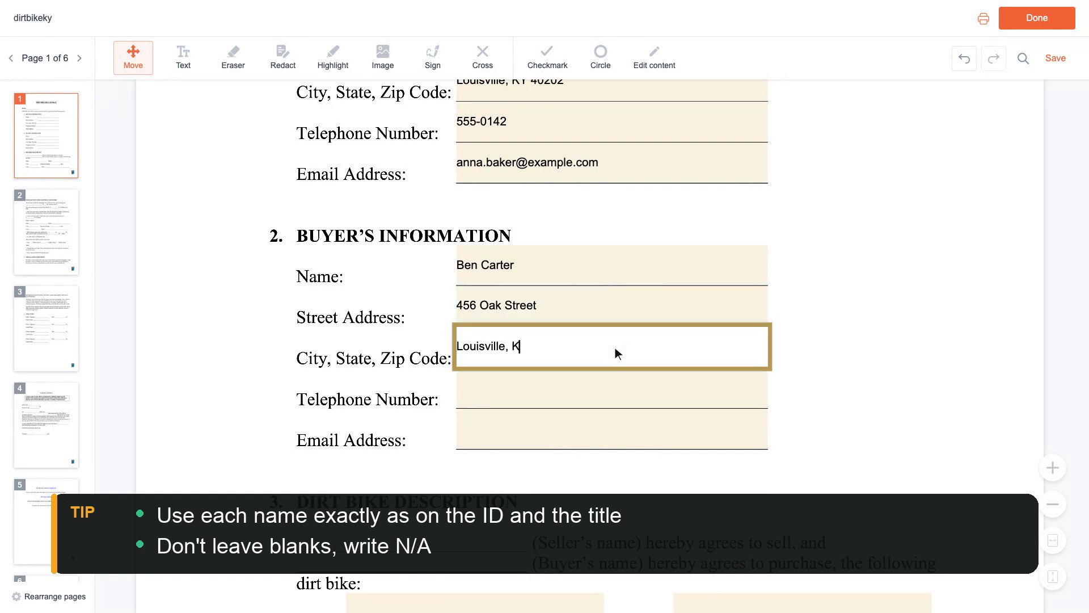
text(Y 40202)
Add the buyer's telephone number and email address
scroll(615, 347, down, 1)
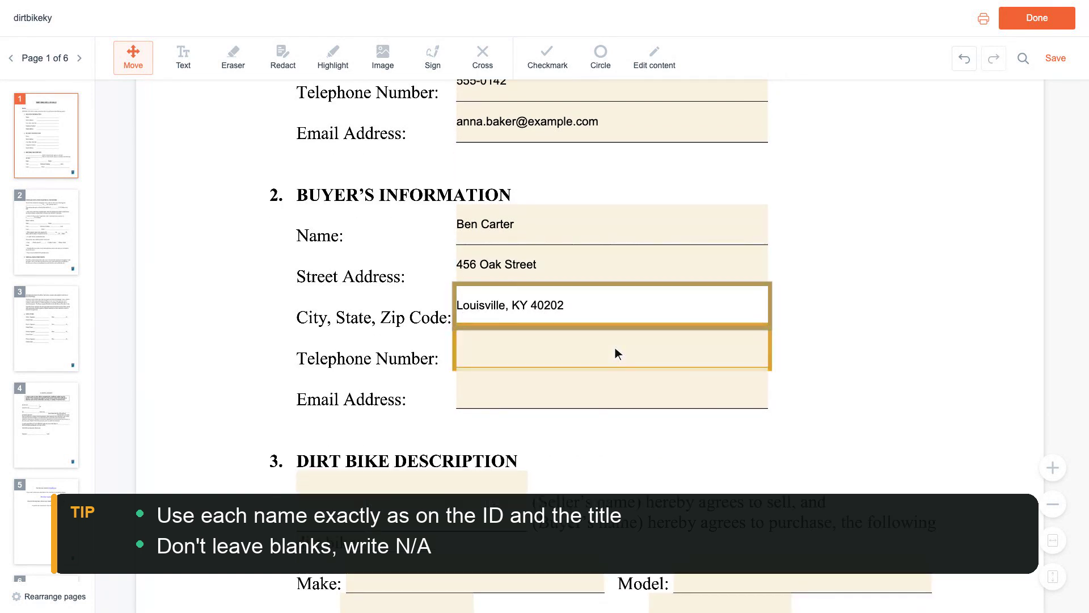
click(615, 348)
text(555-018)
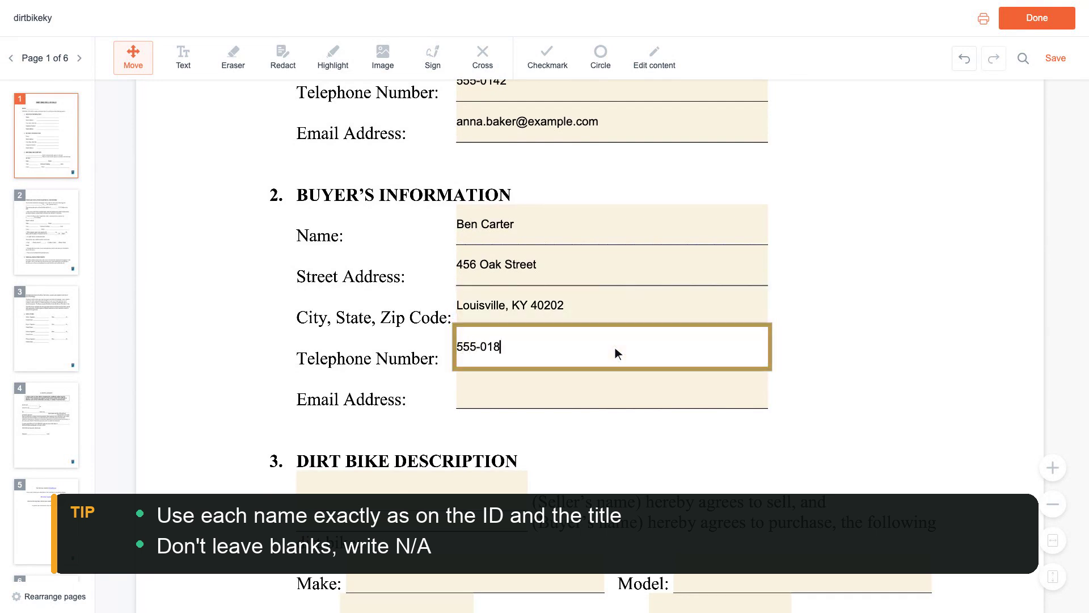
text(8)
scroll(616, 347, down, 1)
click(615, 353)
text(ben.d)
text(arter@)
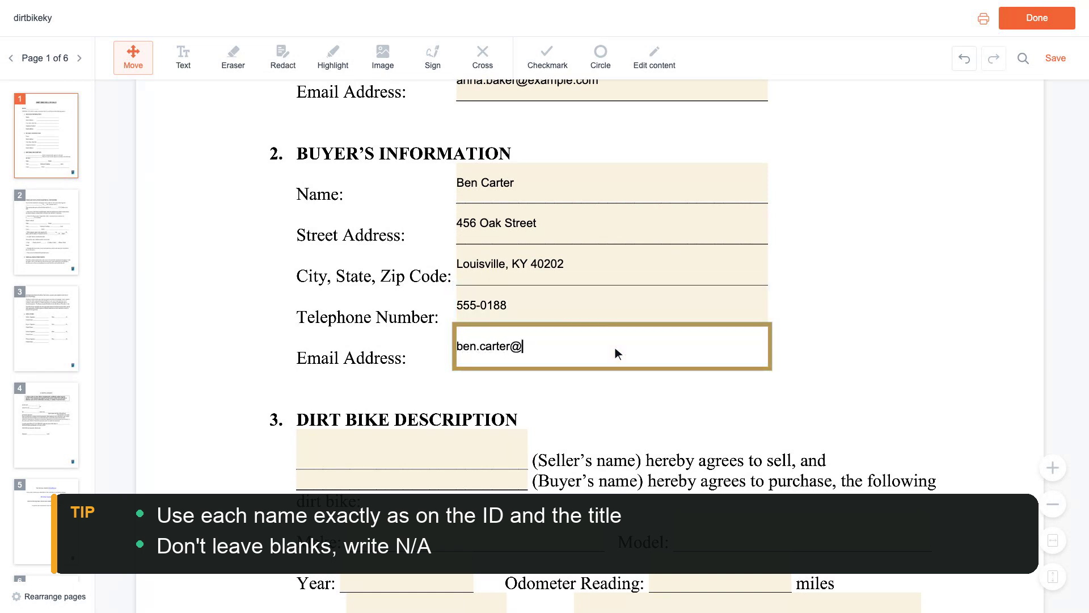
text(example.com)
scroll(615, 347, down, 2)
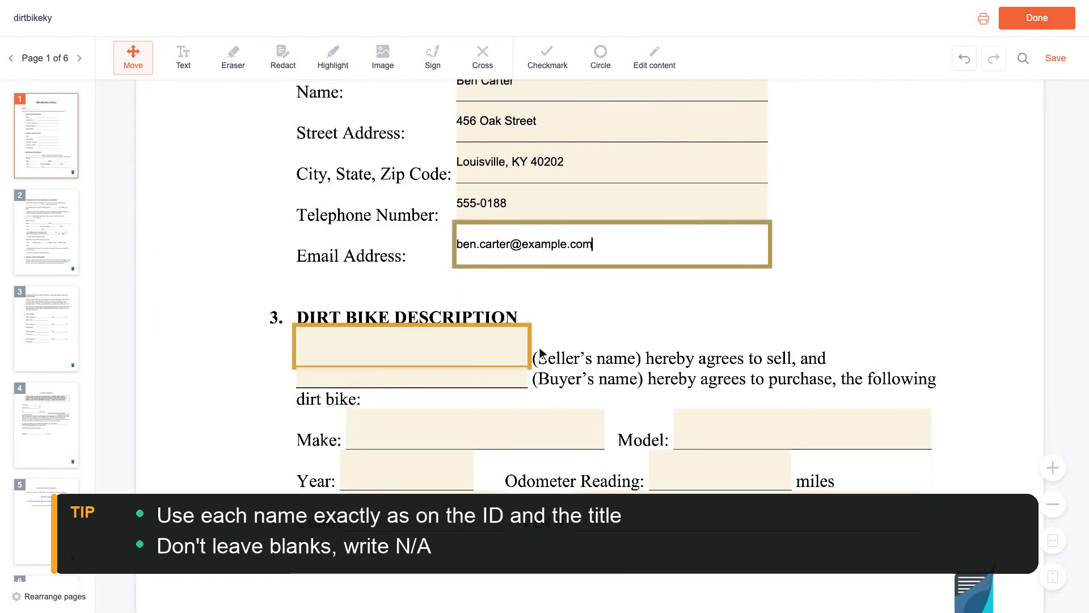
Enter the seller and buyer names in the bike description and Yamaha as the make
click(415, 352)
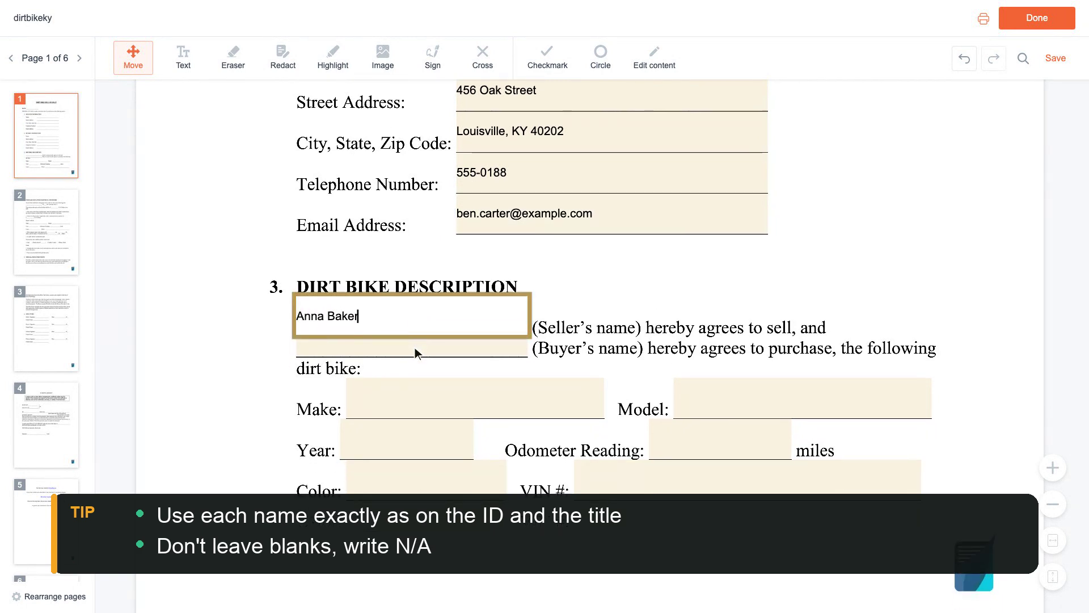
click(415, 347)
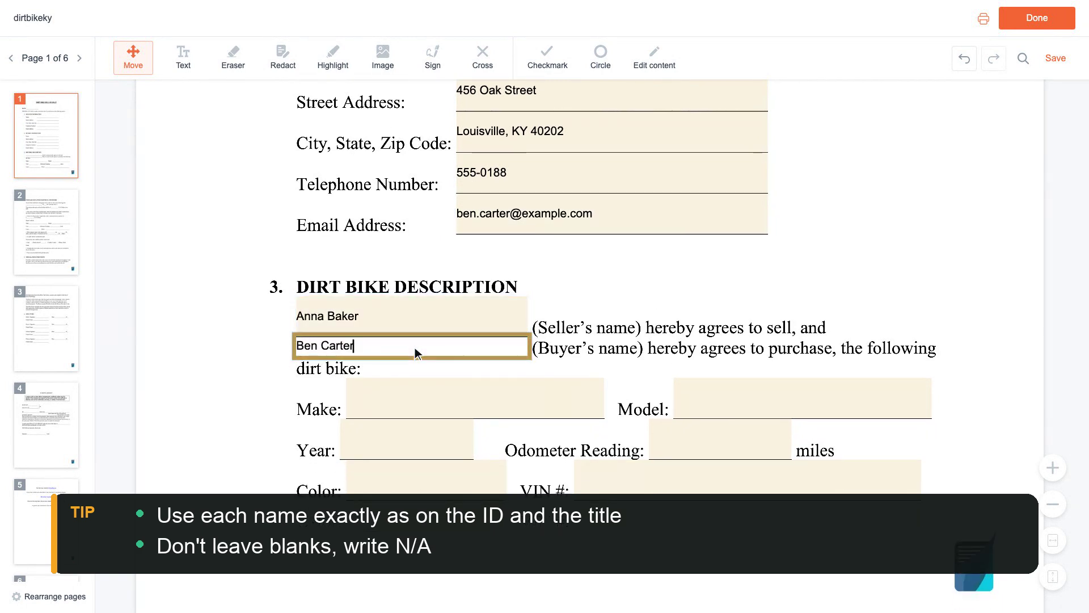
scroll(414, 347, down, 1)
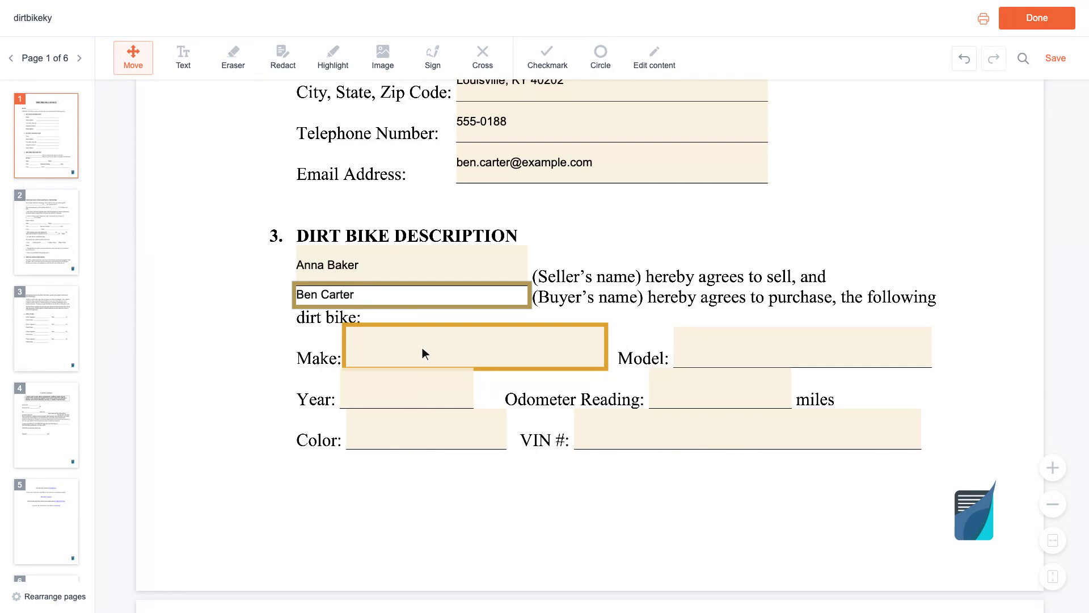
click(477, 347)
text(Yamaha)
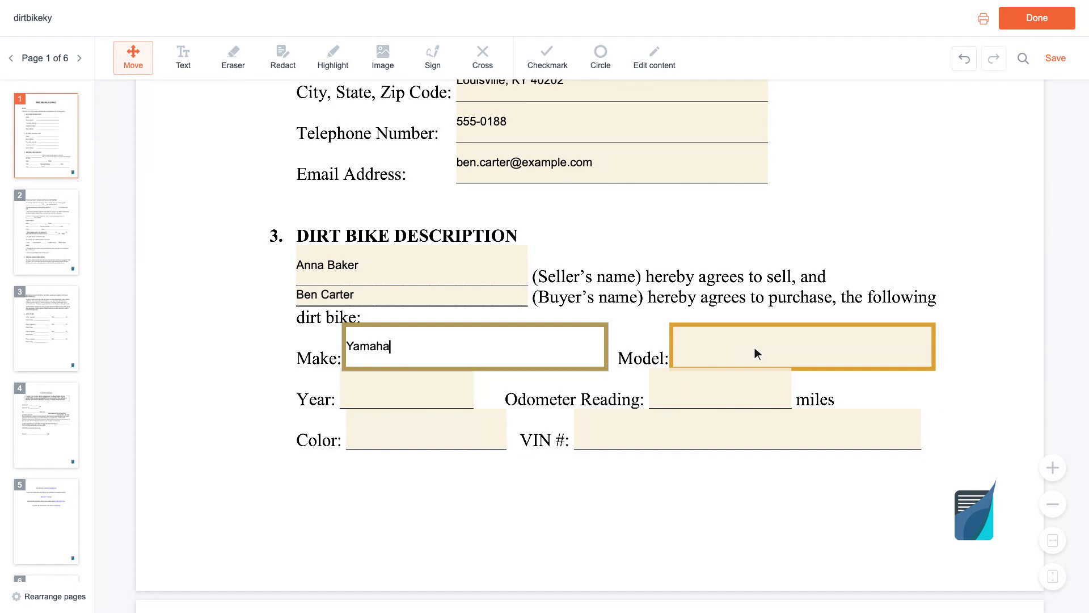
Fill in model YZ250F, year 2020 and colour Blue
click(806, 349)
text(YZ250F)
scroll(805, 347, down, 1)
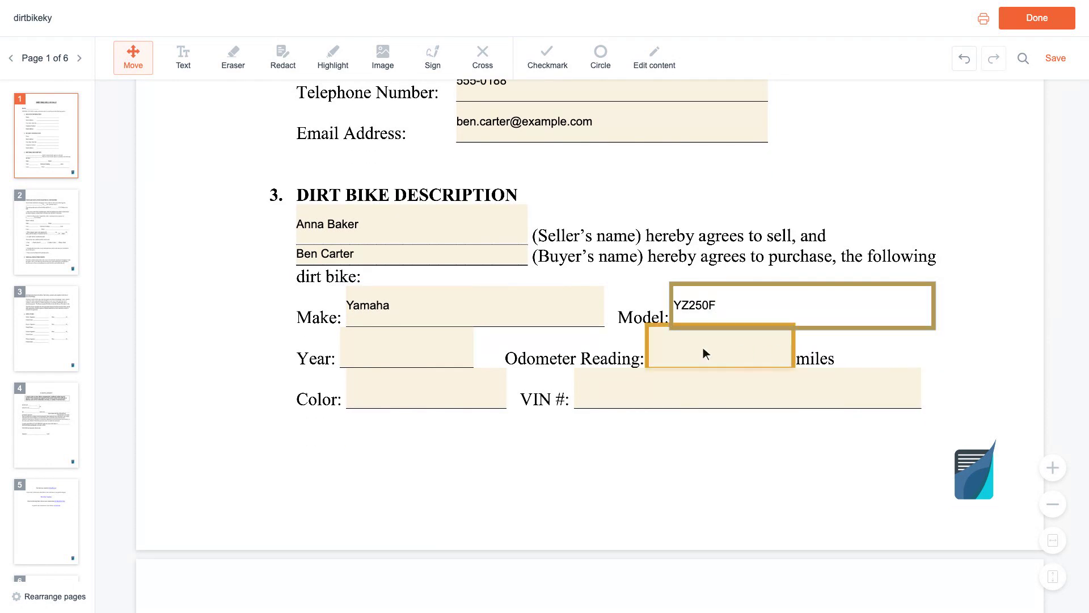
click(410, 352)
text(202)
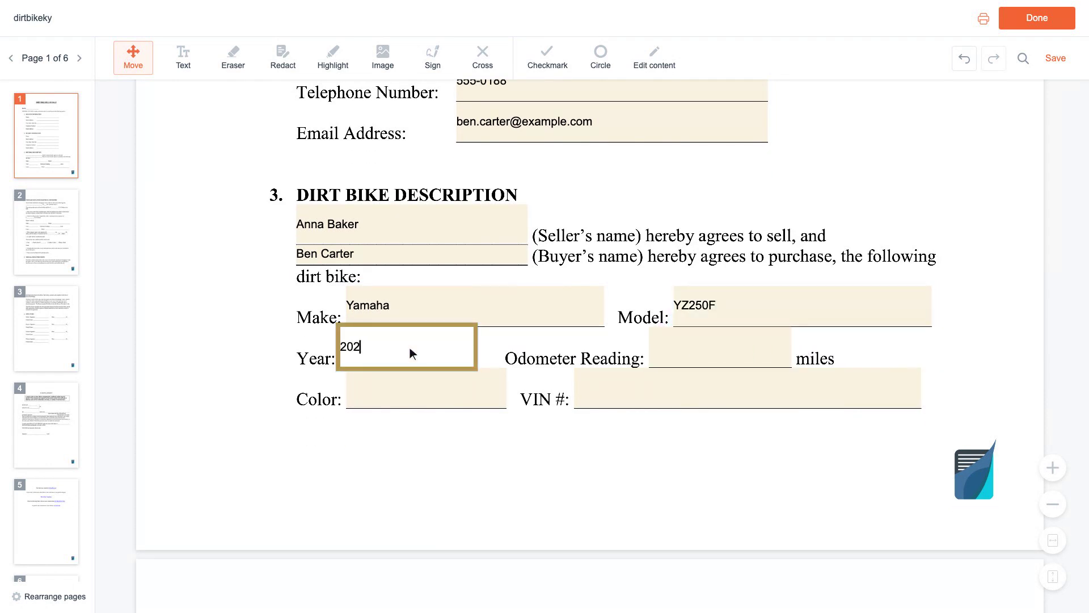
text(0)
scroll(409, 347, down, 1)
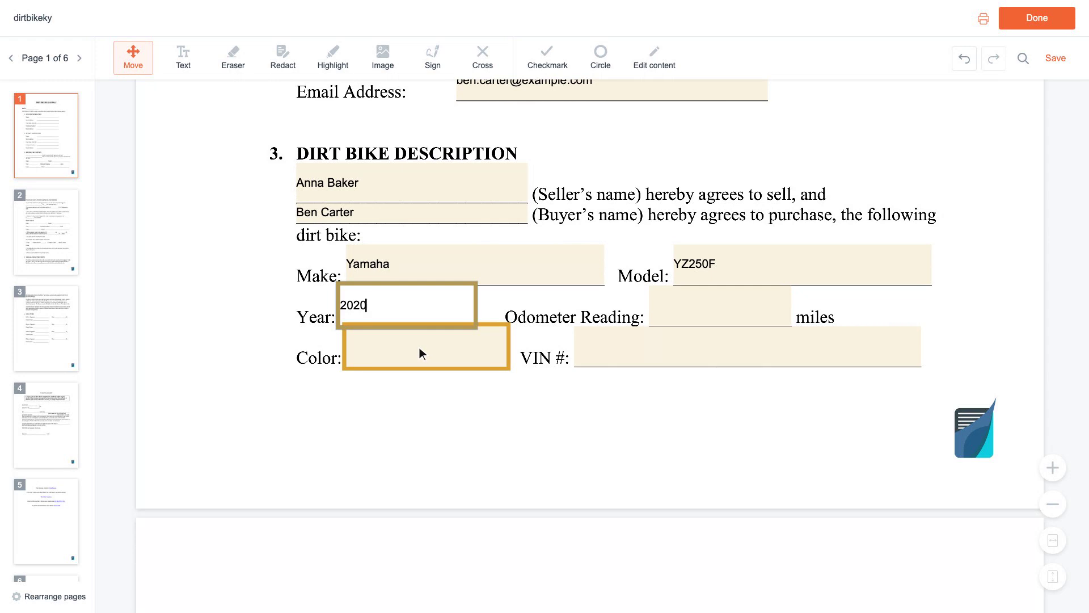
click(429, 349)
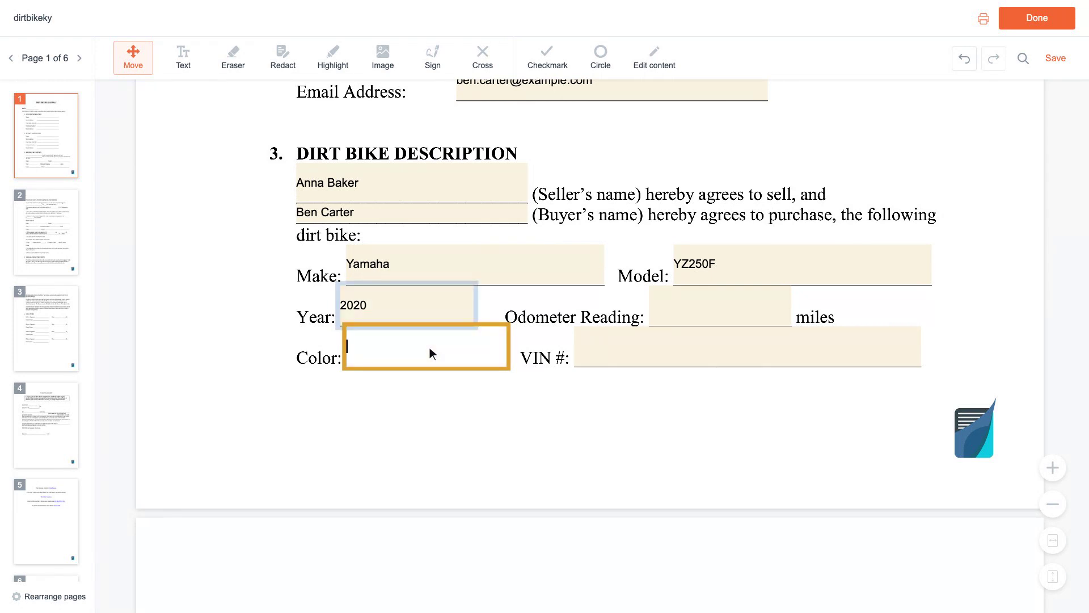
text(B)
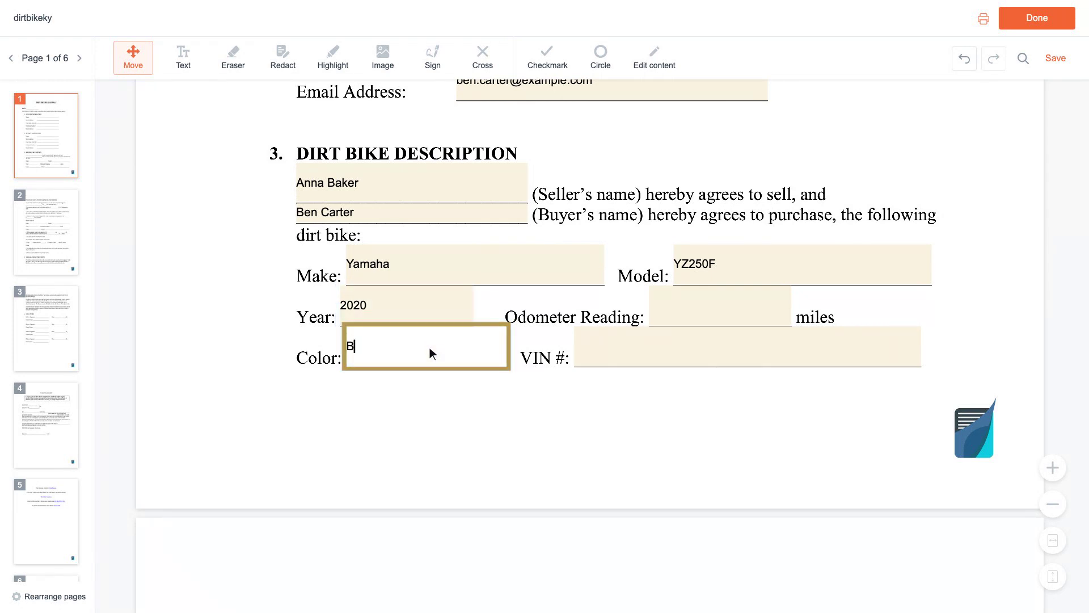
text(lue)
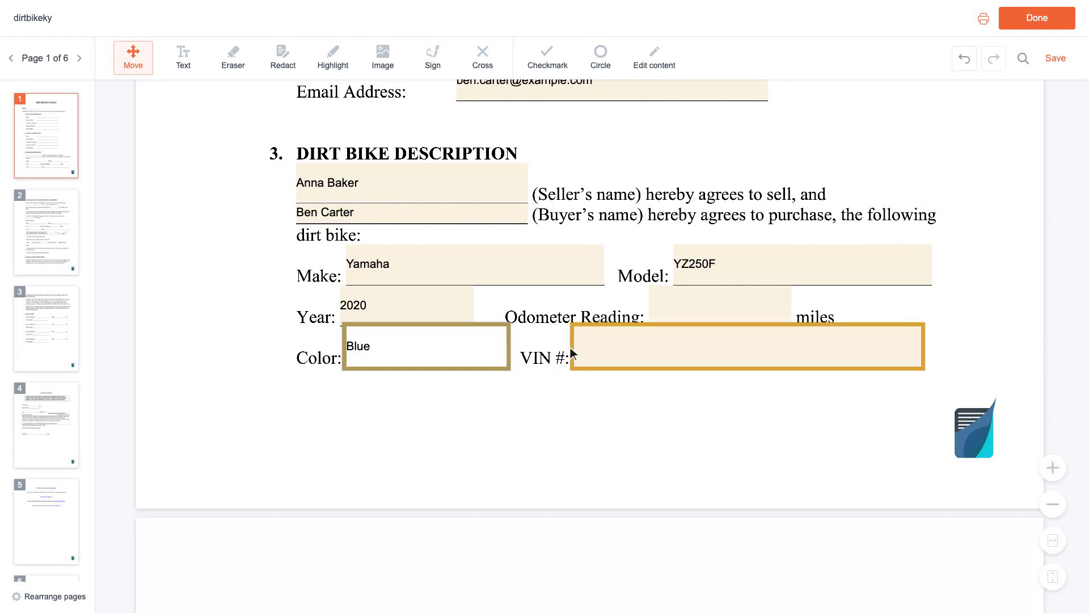
Enter the bike's VIN and an odometer reading of 95
click(751, 353)
text(JYAEX)
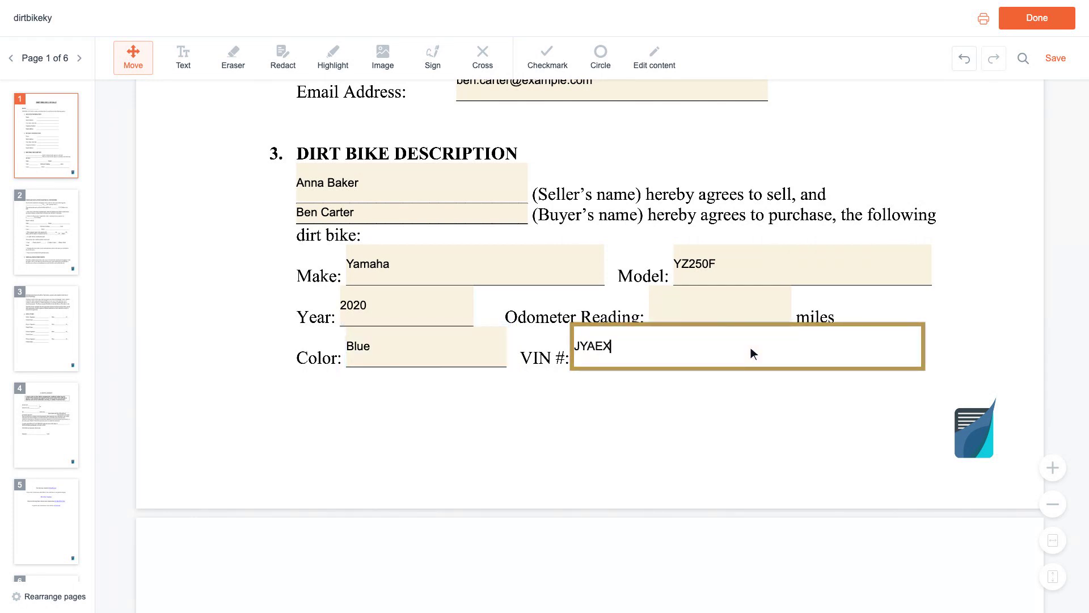
text(AMPLE000123)
scroll(750, 347, up, 1)
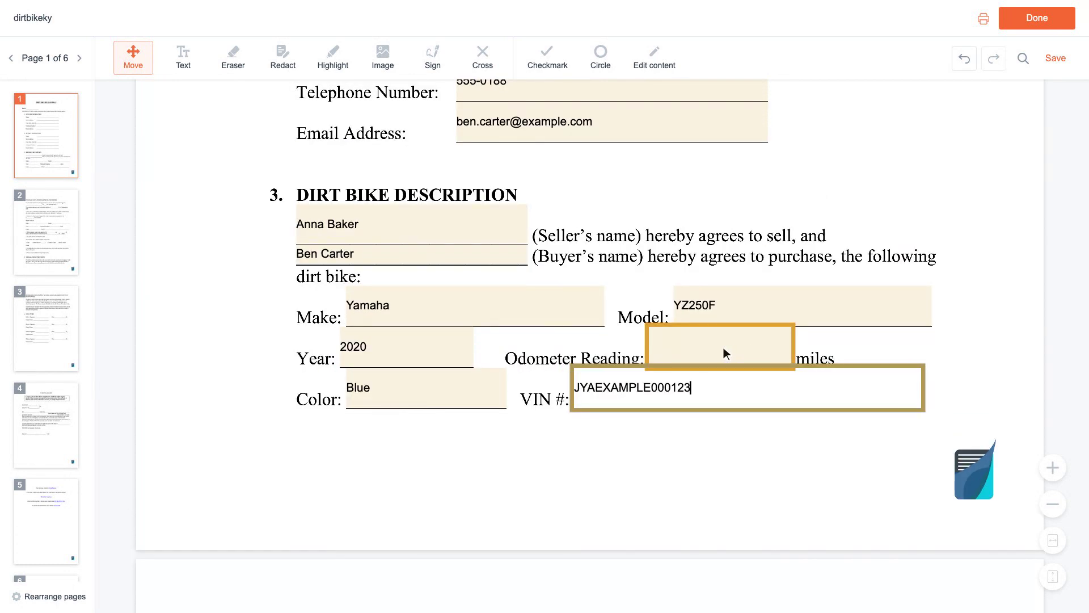
click(724, 349)
text(9)
text(5)
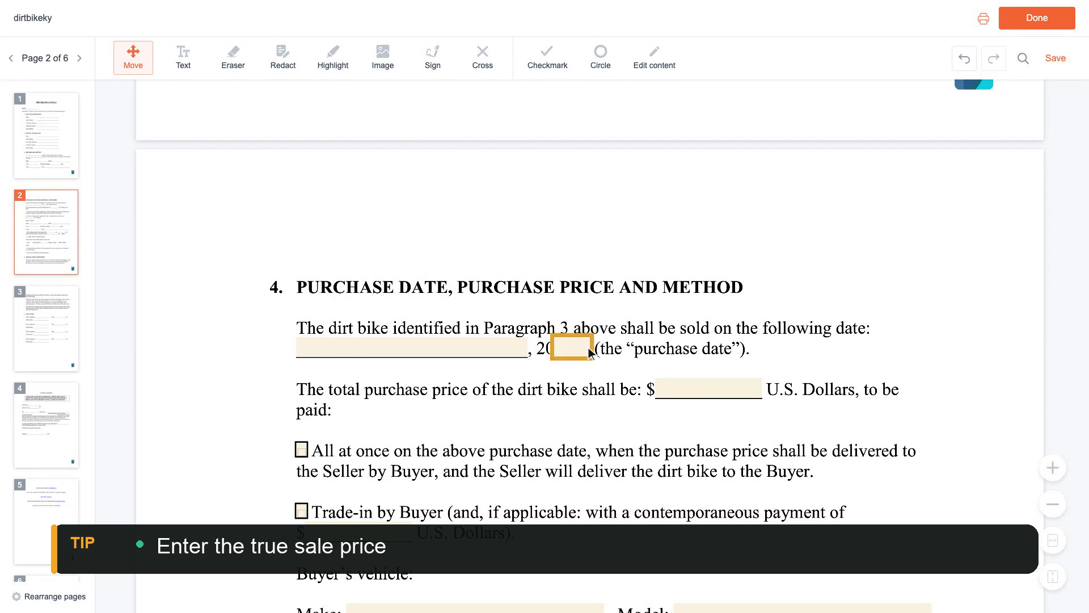
Enter purchase date March 15, 2024, price $8,500 and check number 1024
click(414, 349)
text(March 15)
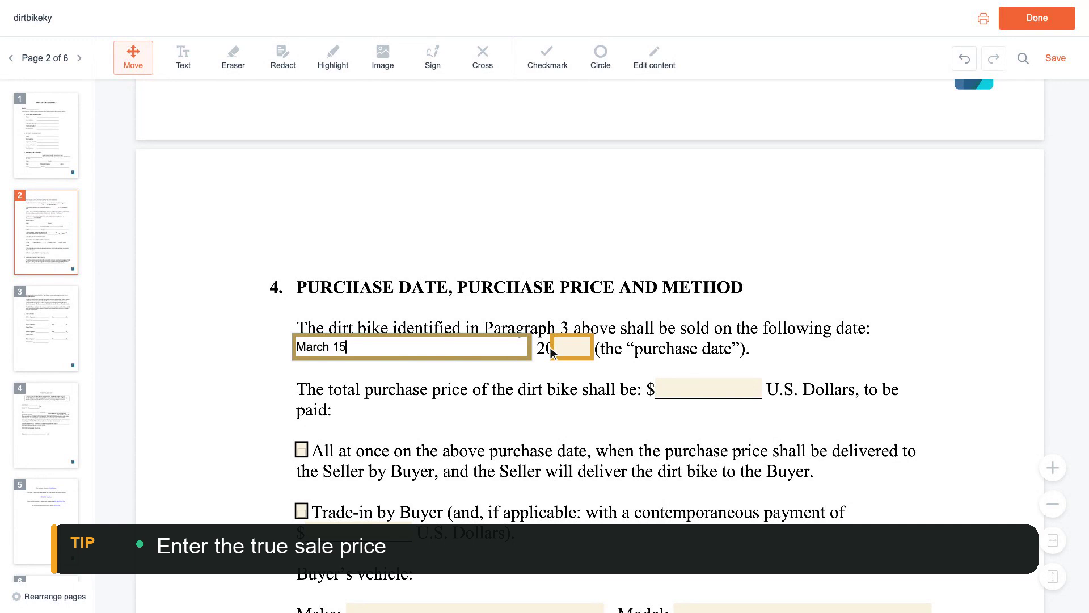
click(577, 353)
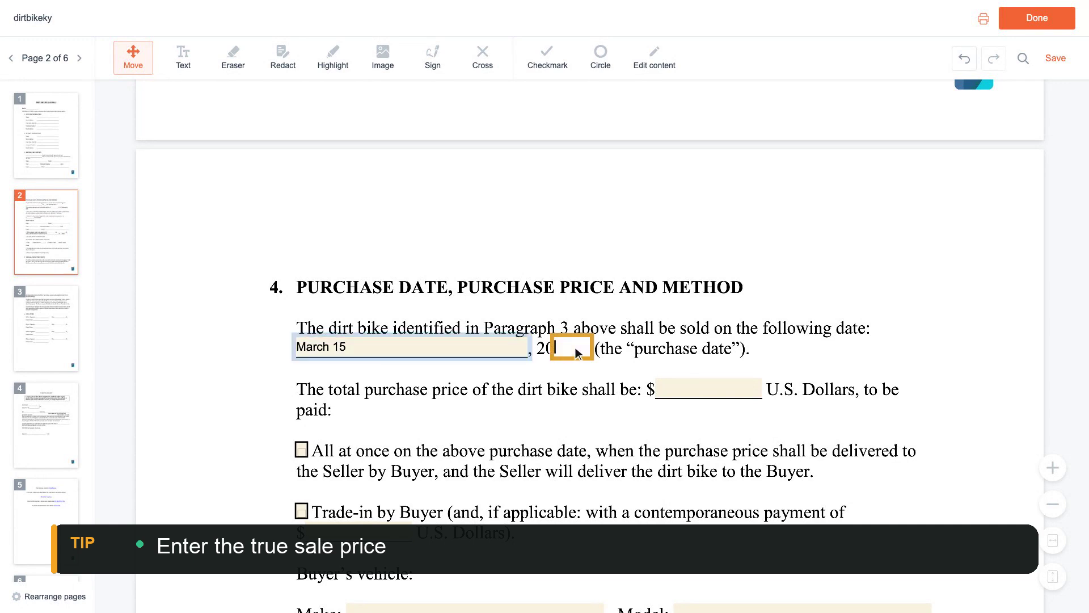
text(24)
scroll(575, 351, down, 1)
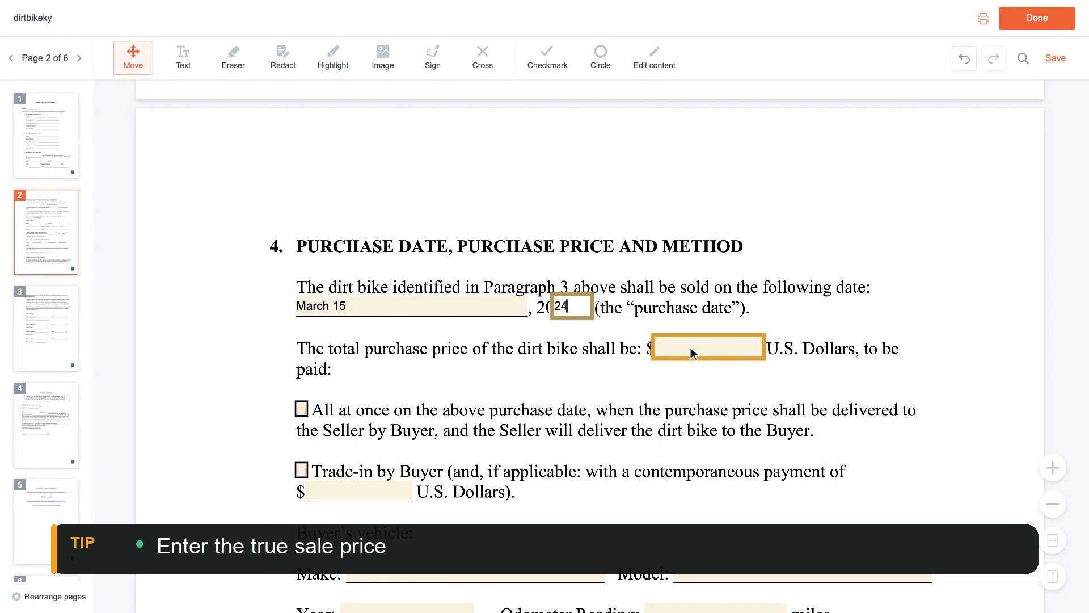
click(711, 351)
text(9,50)
scroll(711, 347, down, 9)
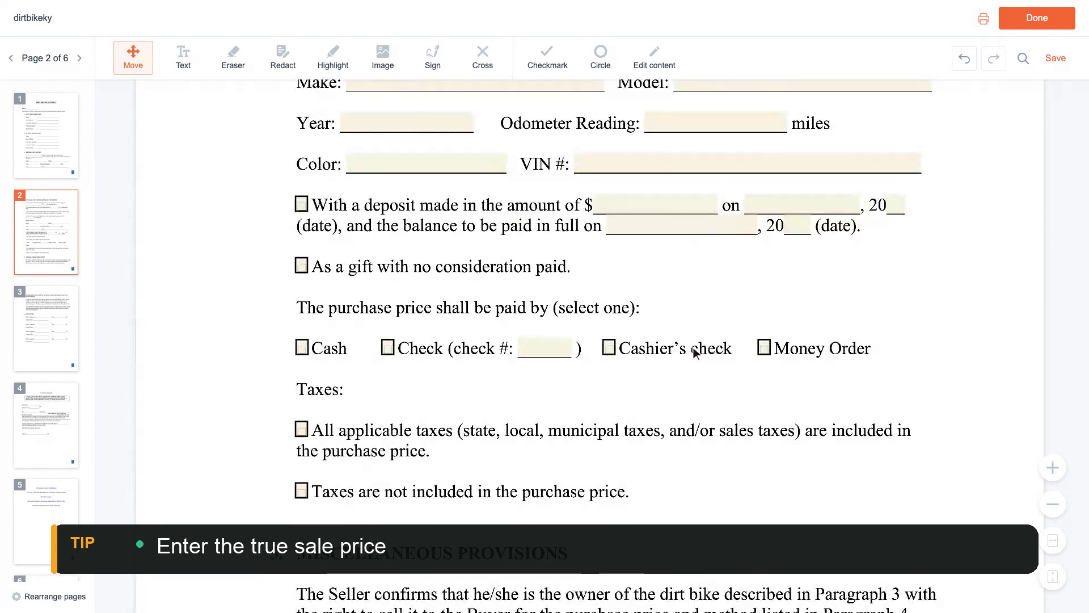
click(547, 349)
text(1024)
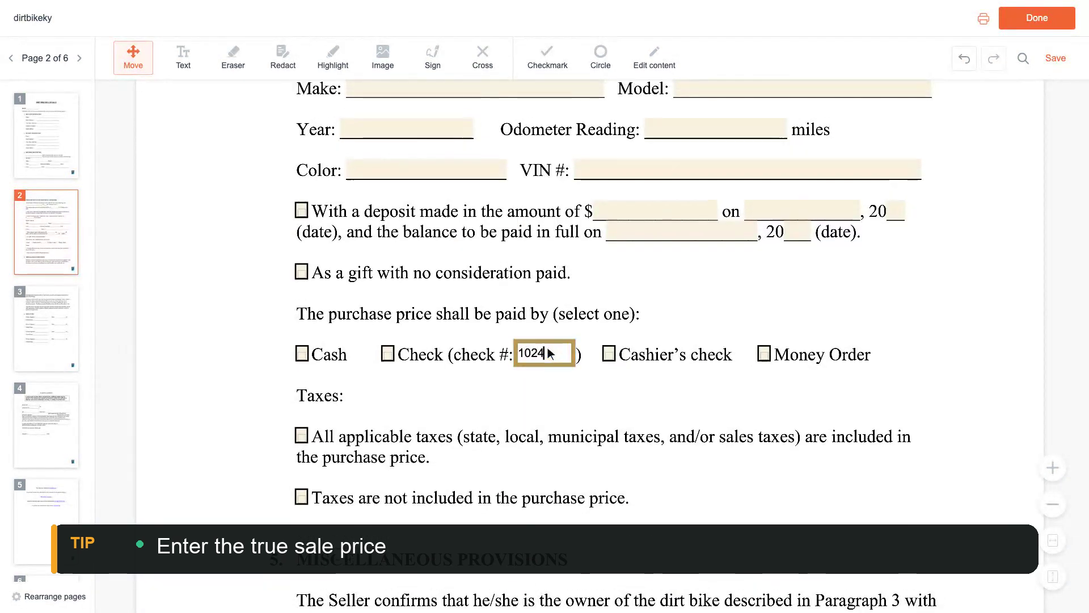
Tick the All at once, Check and All applicable taxes boxes
scroll(547, 347, up, 8)
click(301, 346)
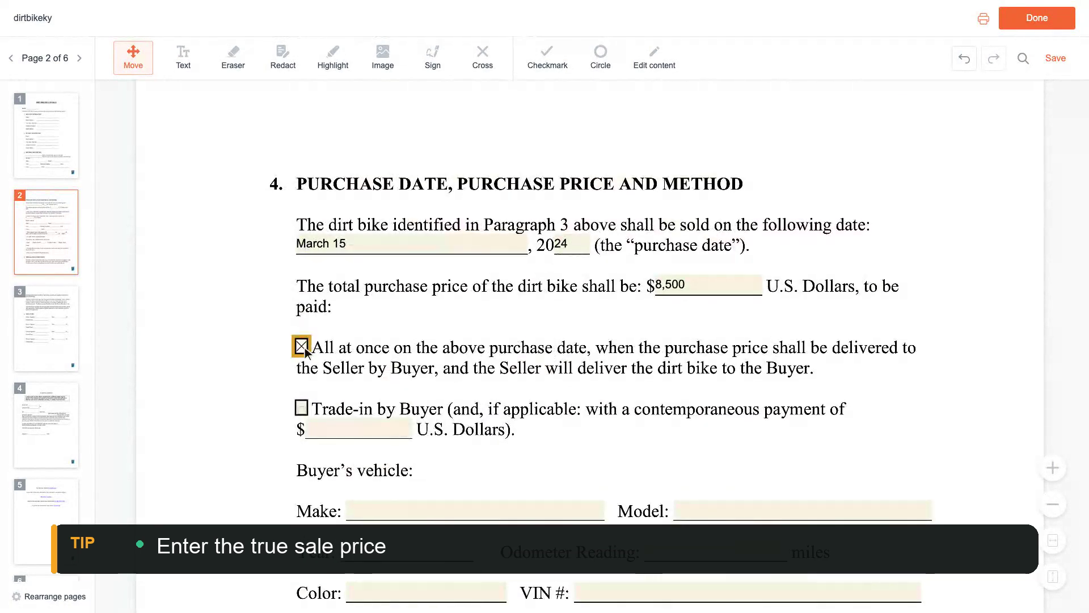
scroll(304, 351, down, 8)
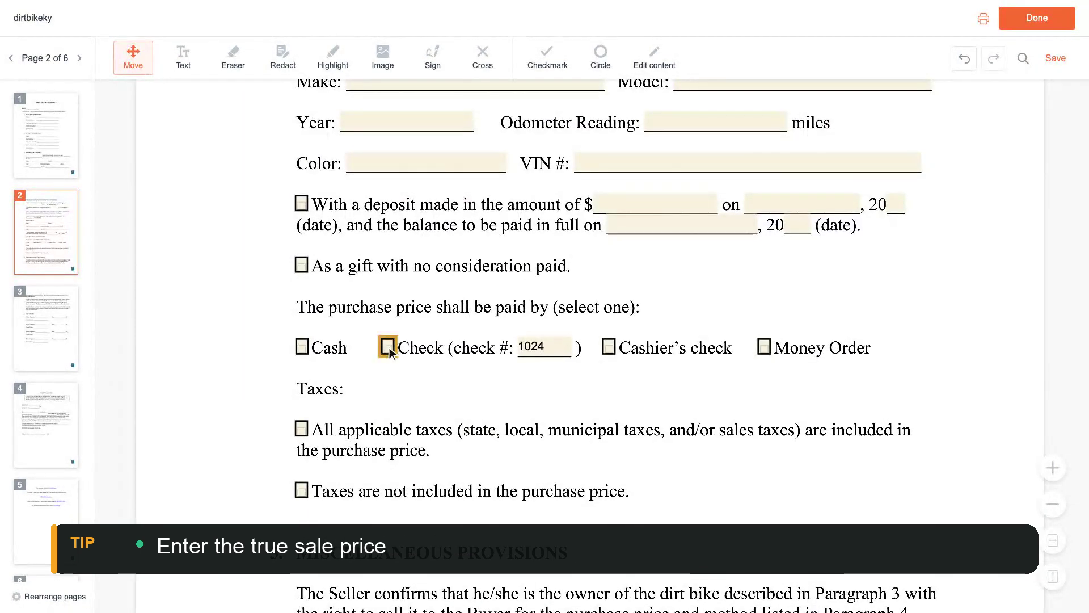
click(388, 347)
scroll(390, 347, down, 2)
click(302, 347)
scroll(304, 352, down, 12)
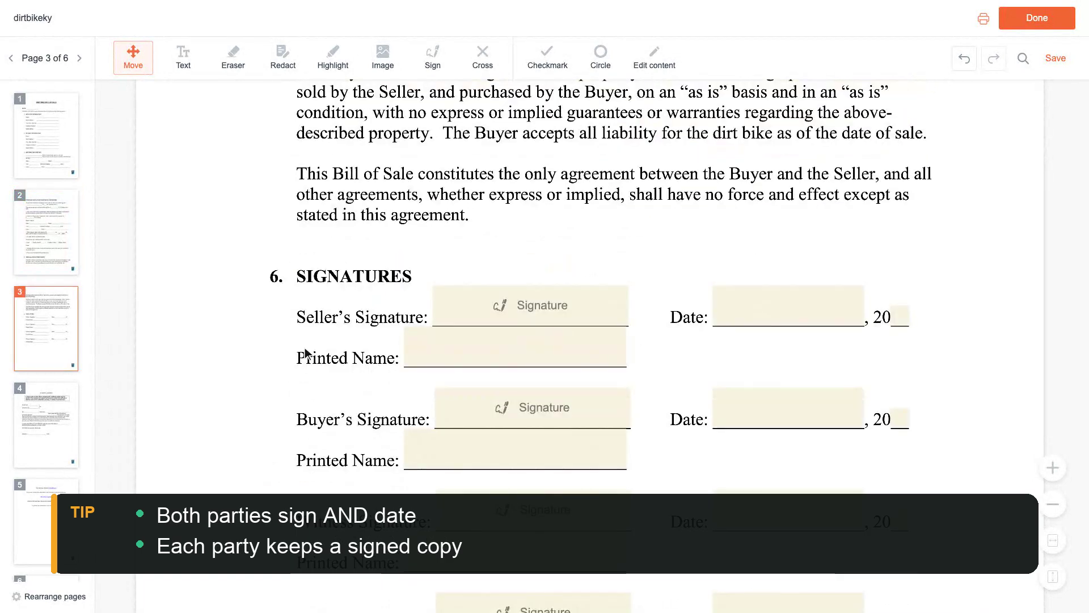
Type the seller's name and the buyer's name into their Printed Name fields
click(518, 349)
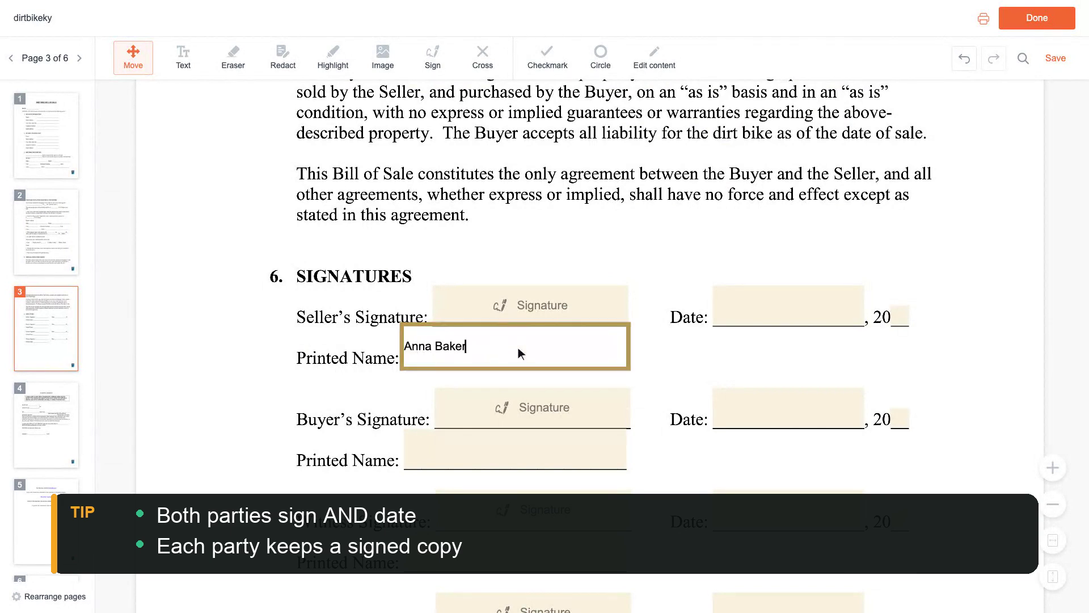
scroll(519, 347, down, 3)
click(518, 348)
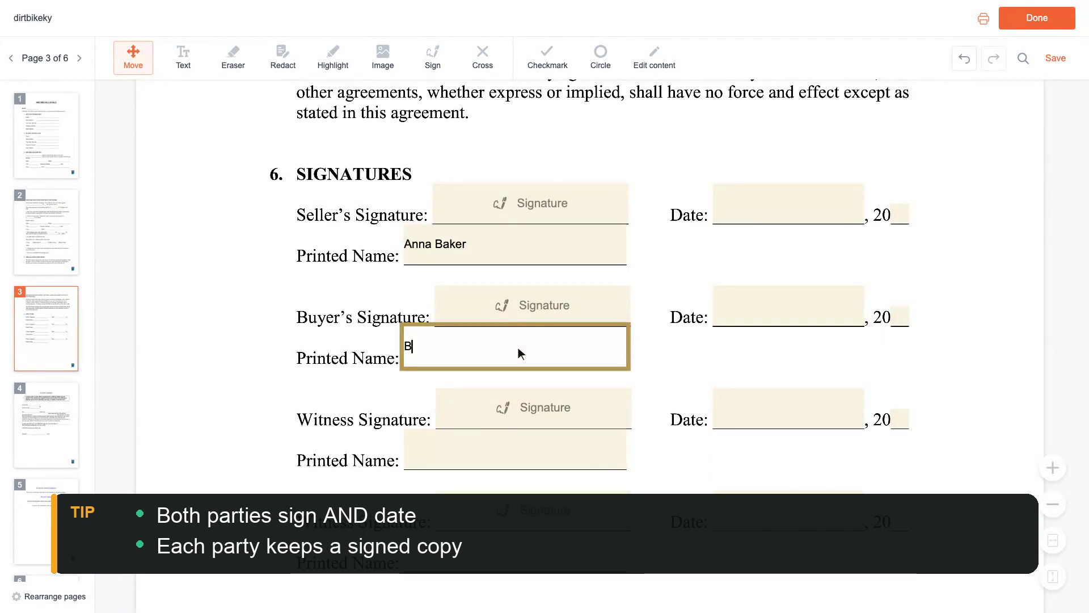
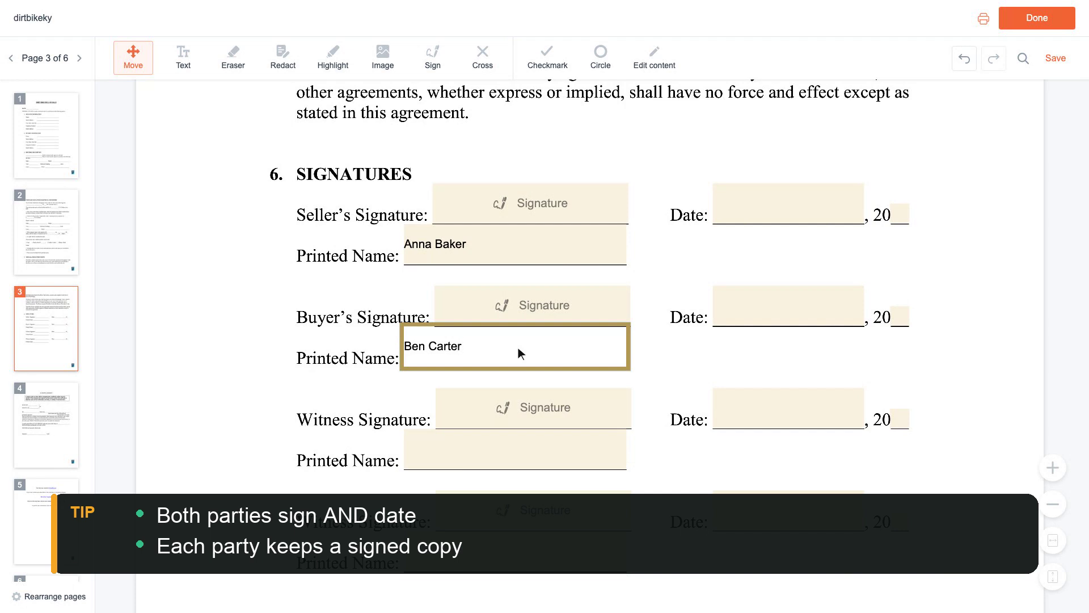
Press Done to bring up the 'What would you like to do?' dialog
scroll(521, 354, up, 2)
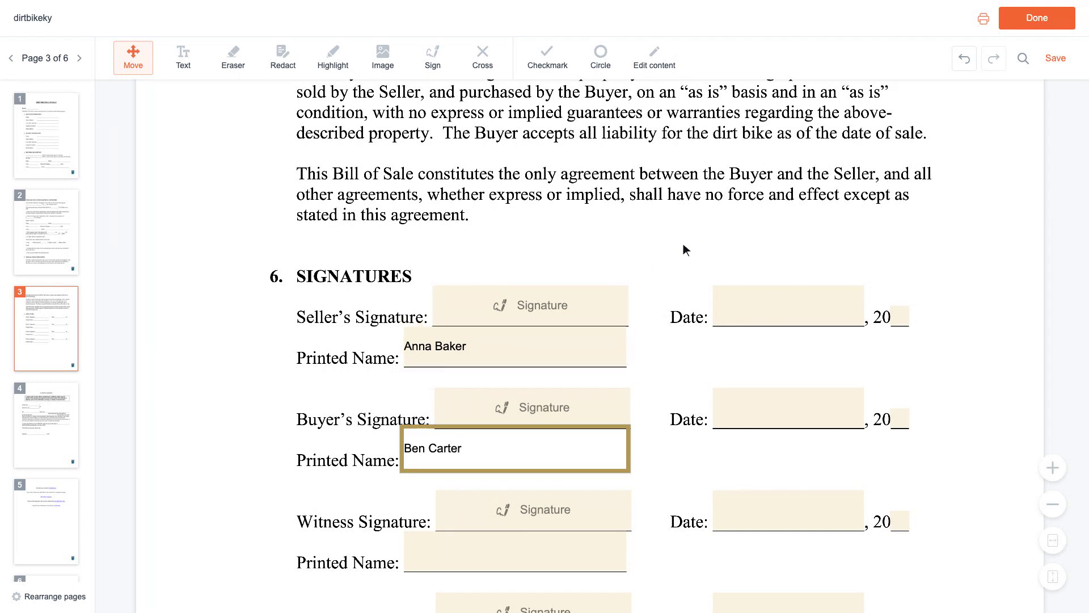
click(1040, 19)
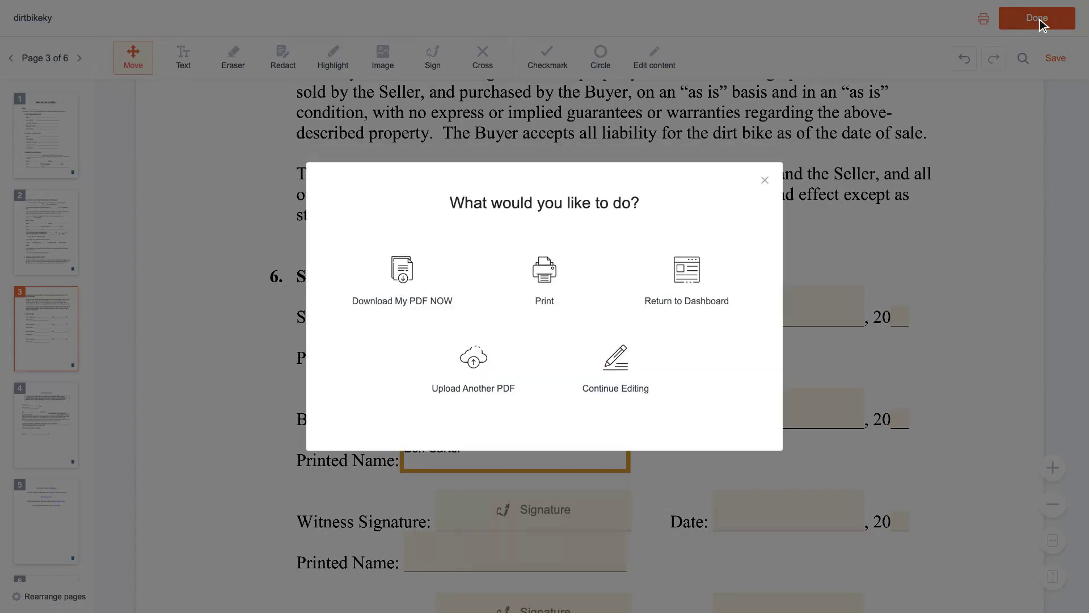